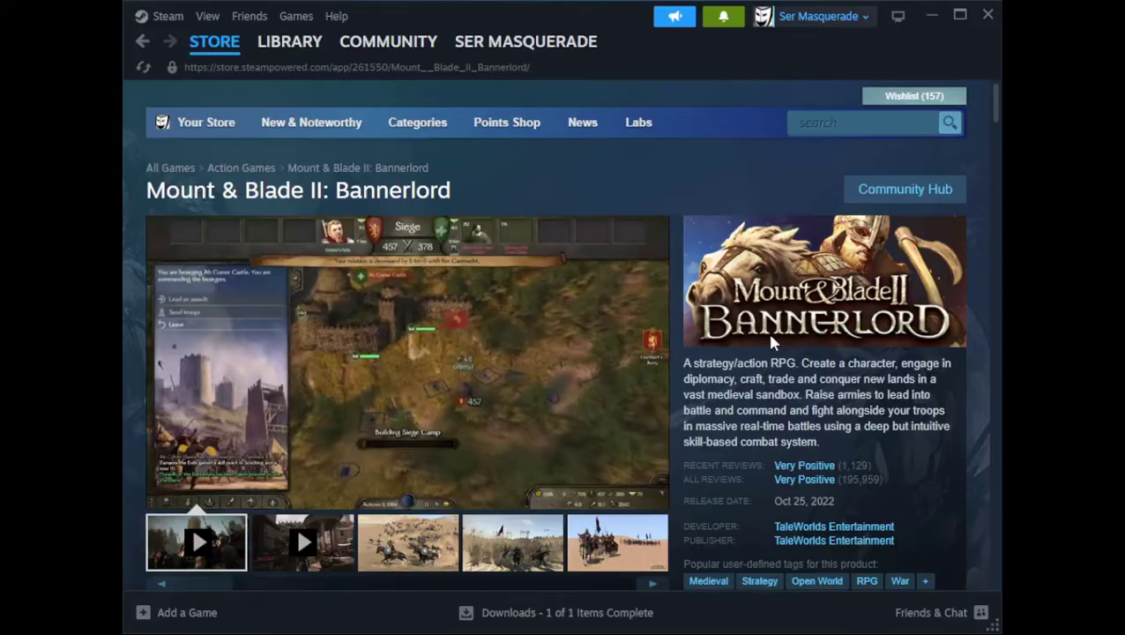
- Go to Bannerlord's Workshop from its library page and scroll to the most popular items
{"action": "scroll", "coordinate": [769, 333], "scroll_direction": "down", "scroll_amount": 1}
{"action": "scroll", "coordinate": [759, 328], "scroll_direction": "up", "scroll_amount": 1}
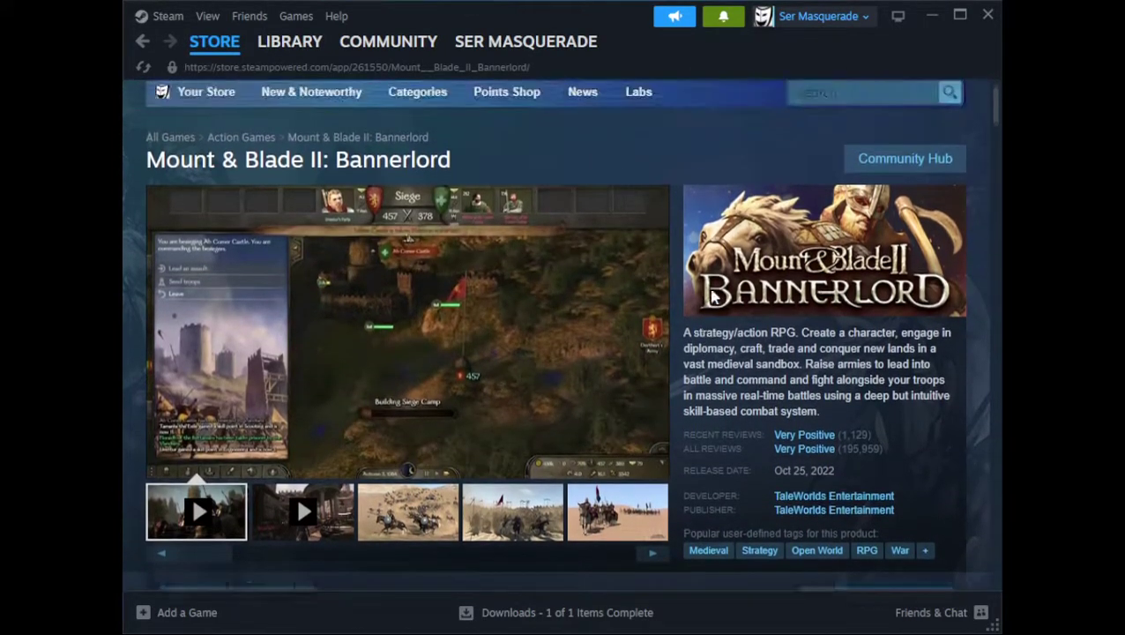
{"action": "left_click", "coordinate": [269, 44]}
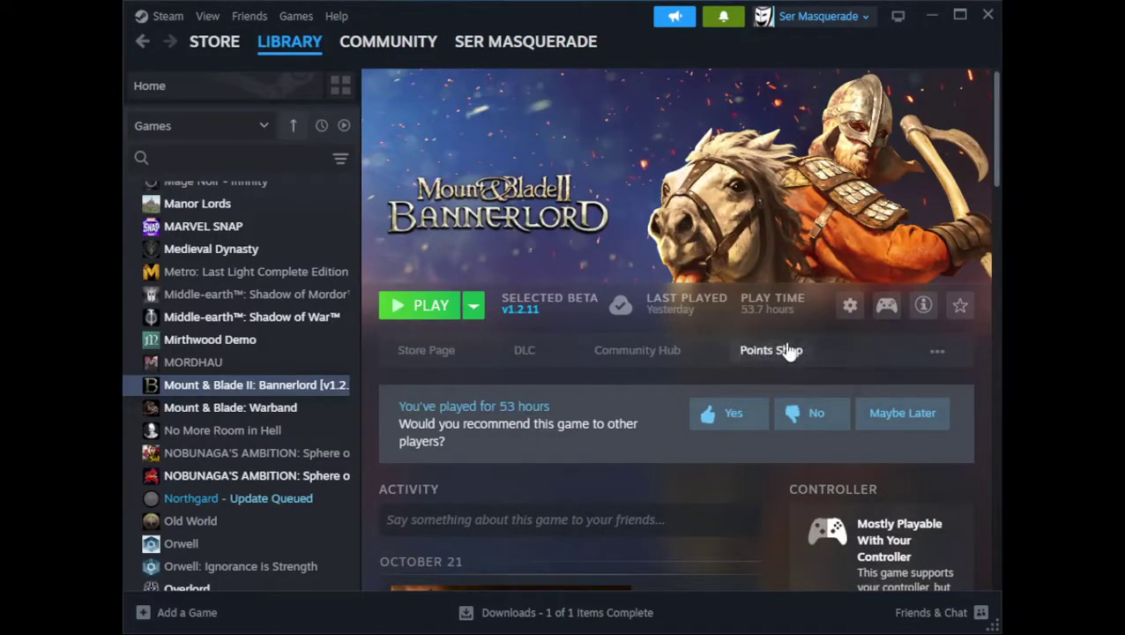
{"action": "left_click", "coordinate": [936, 351]}
{"action": "left_click", "coordinate": [911, 450]}
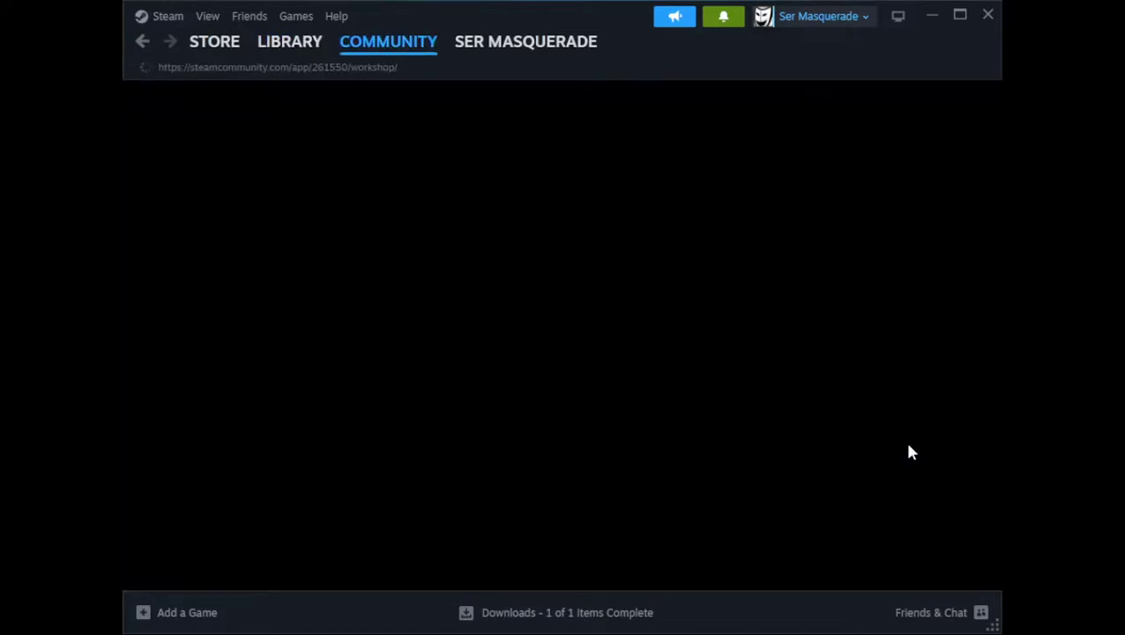
{"action": "scroll", "coordinate": [465, 377], "scroll_direction": "down", "scroll_amount": 1}
{"action": "scroll", "coordinate": [578, 296], "scroll_direction": "down", "scroll_amount": 1}
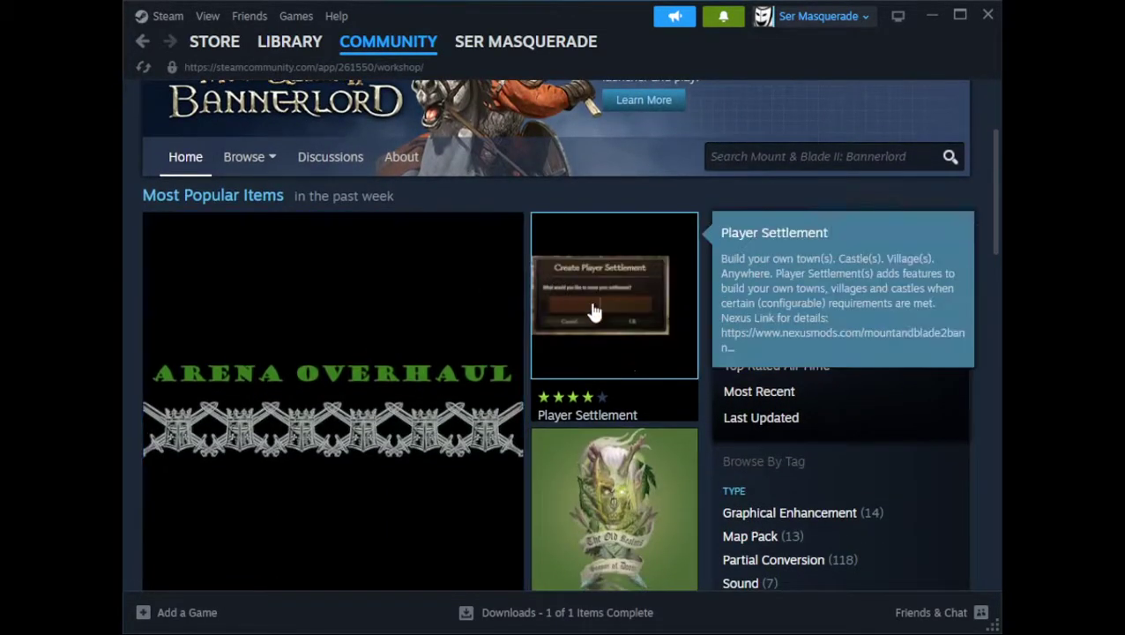
{"action": "scroll", "coordinate": [652, 432], "scroll_direction": "down", "scroll_amount": 1}
- Open The Old Realms - Core (Season of Doom) item and review its Subscribe box and required items
{"action": "left_click", "coordinate": [612, 407]}
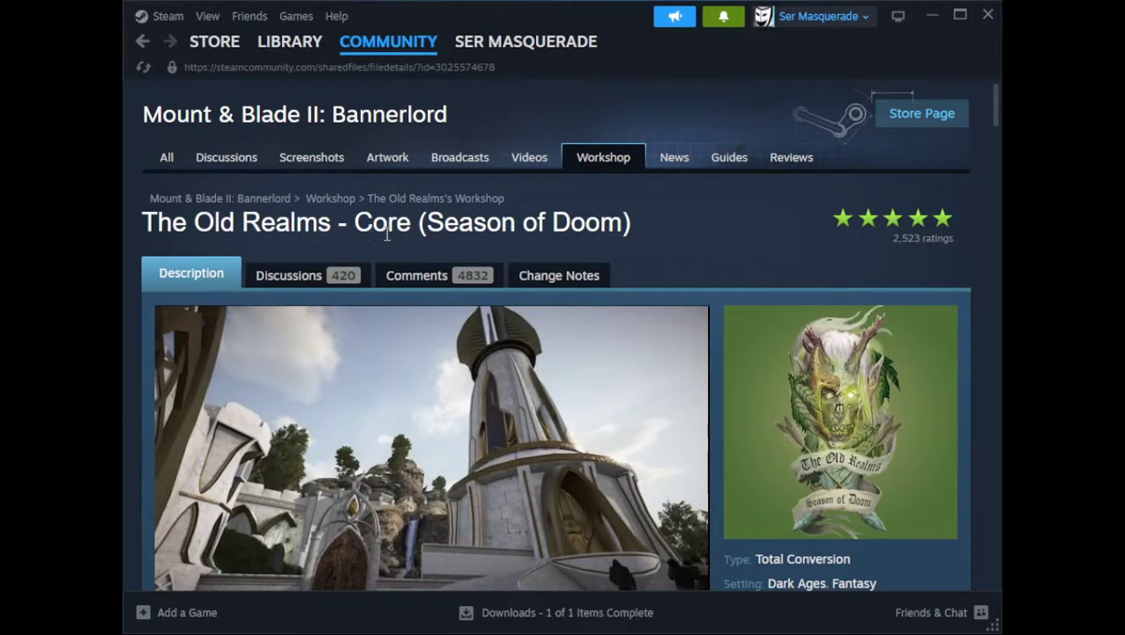
{"action": "scroll", "coordinate": [763, 282], "scroll_direction": "down", "scroll_amount": 3}
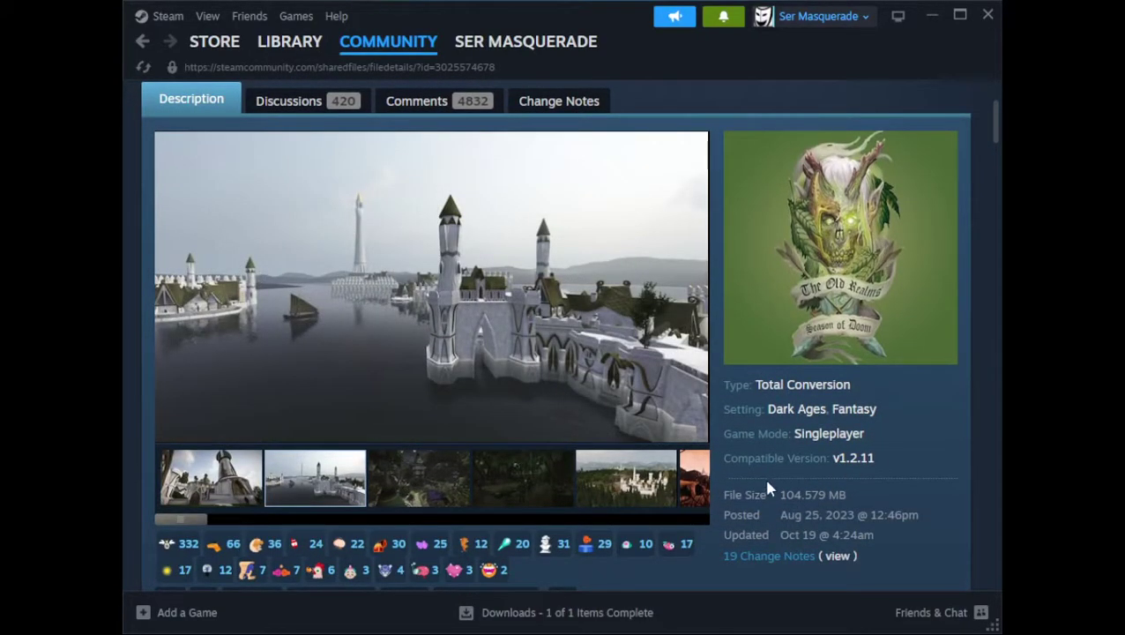
{"action": "scroll", "coordinate": [776, 498], "scroll_direction": "down", "scroll_amount": 8}
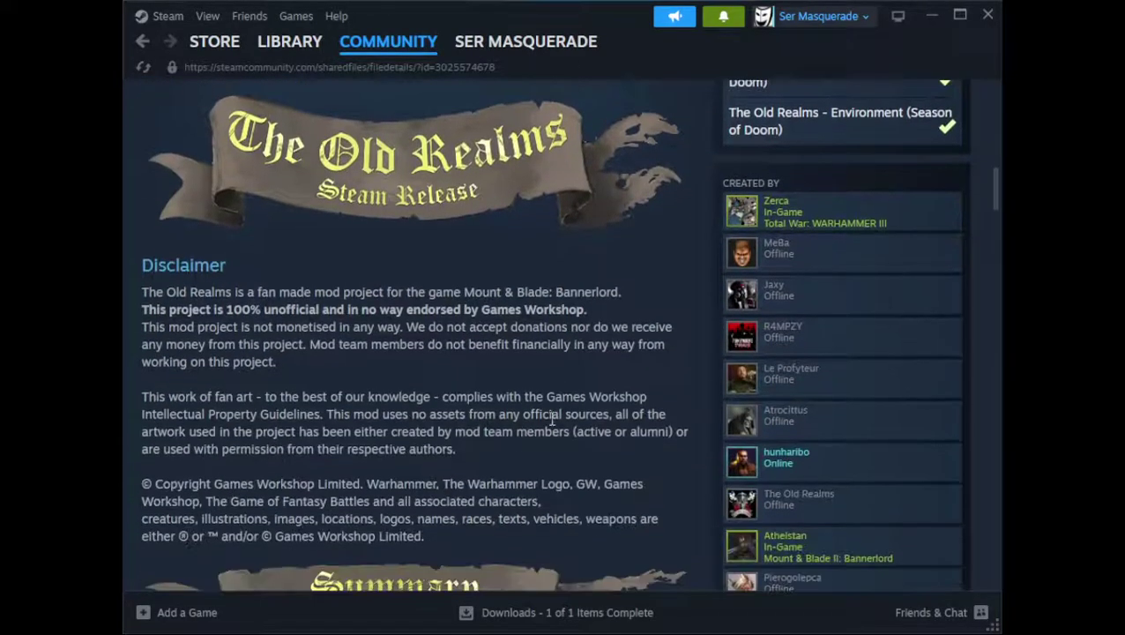
{"action": "scroll", "coordinate": [573, 379], "scroll_direction": "up", "scroll_amount": 4}
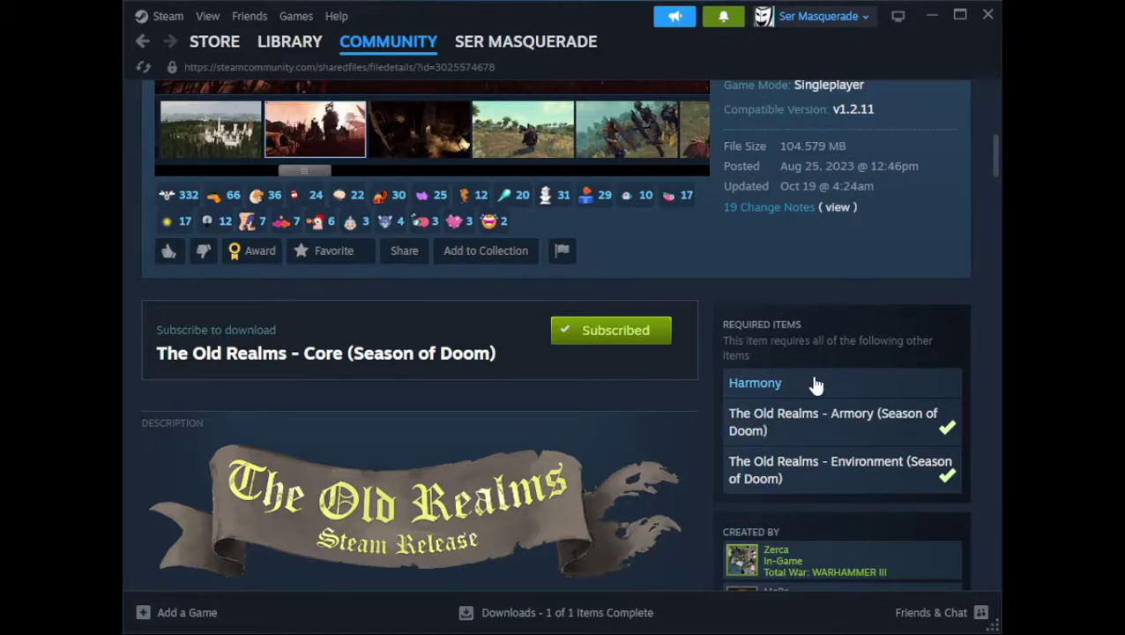
{"action": "scroll", "coordinate": [815, 386], "scroll_direction": "up", "scroll_amount": 1}
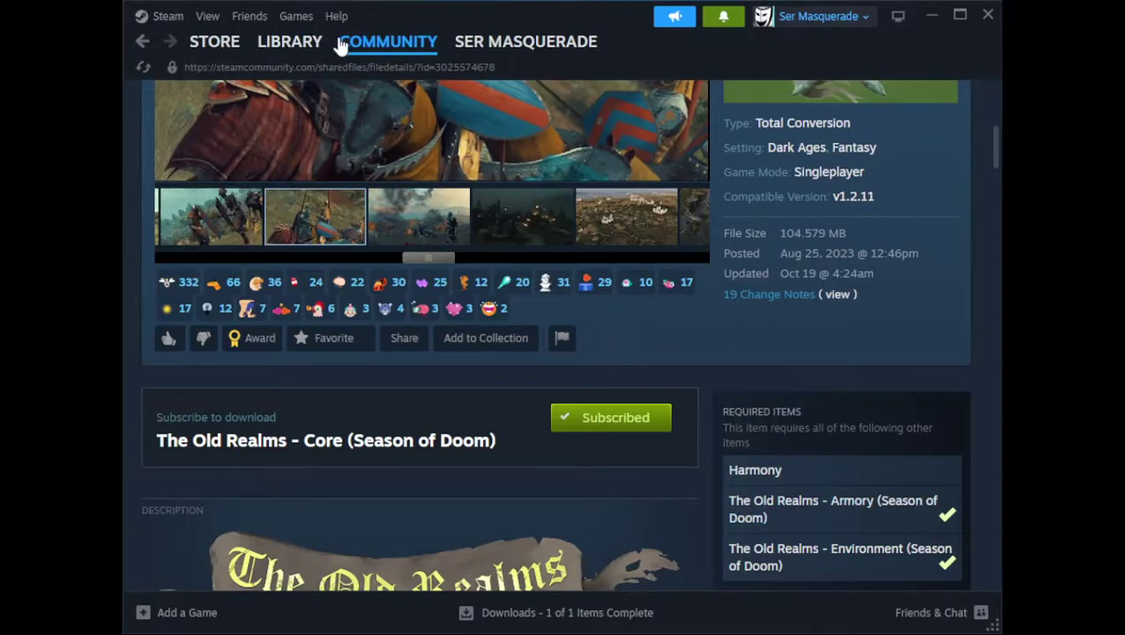
- View Bannerlord's properties from the library, then start the game's launcher with PLAY
{"action": "left_click", "coordinate": [289, 42]}
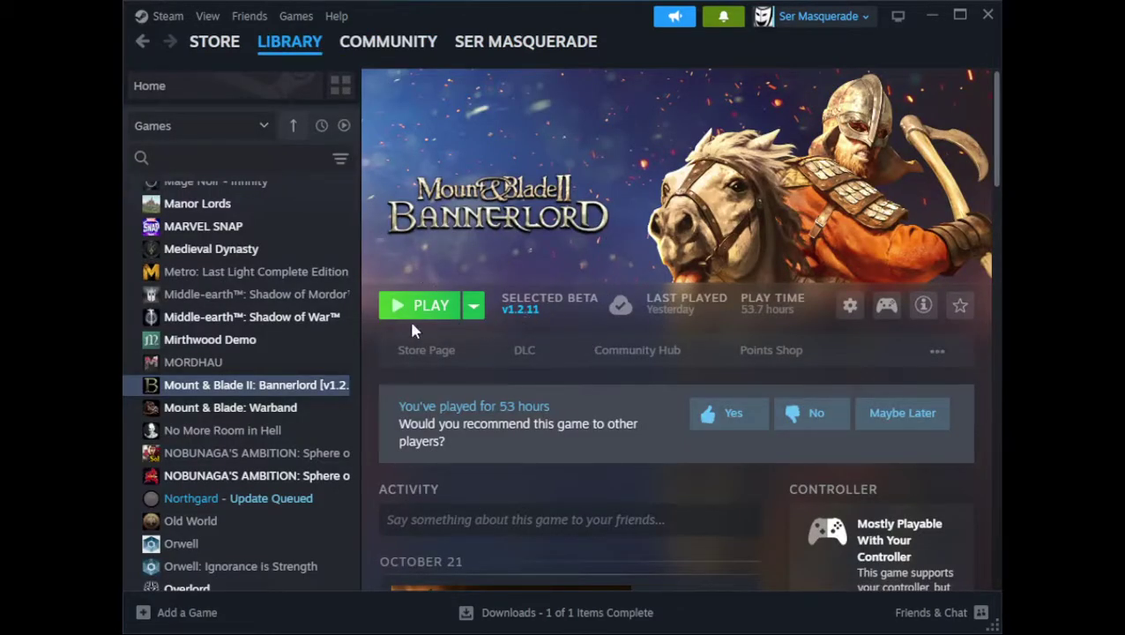
{"action": "right_click", "coordinate": [324, 388]}
{"action": "left_click", "coordinate": [359, 508]}
{"action": "left_click", "coordinate": [435, 314]}
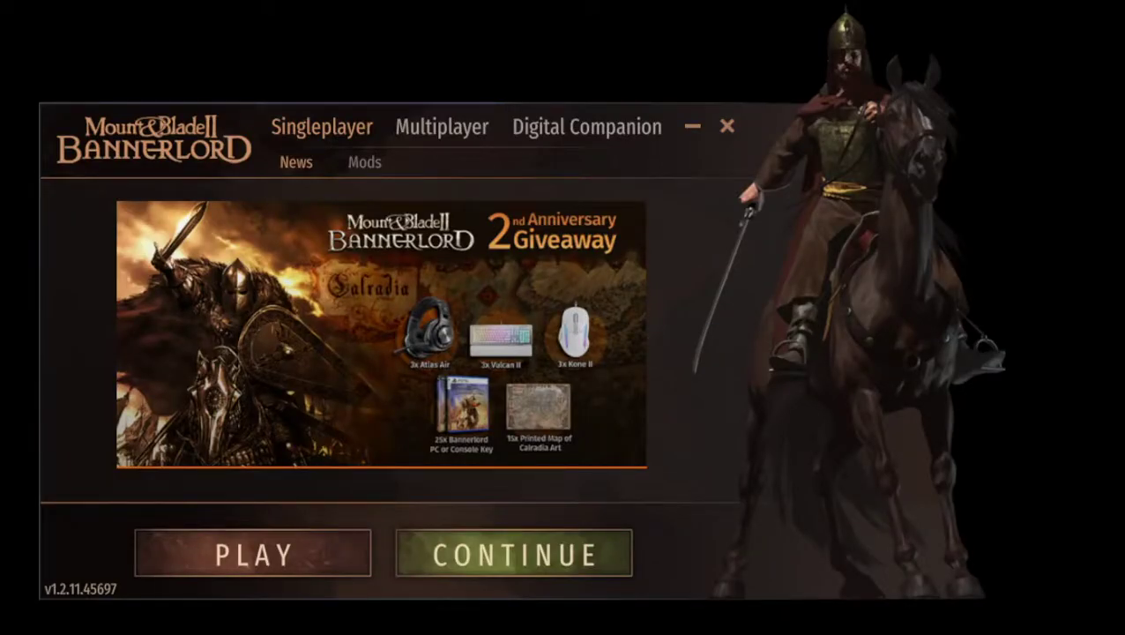
- Check in the launcher's Mods list that Harmony, UIExtenderEx and the three Old Realms modules are enabled
{"action": "left_click", "coordinate": [351, 163]}
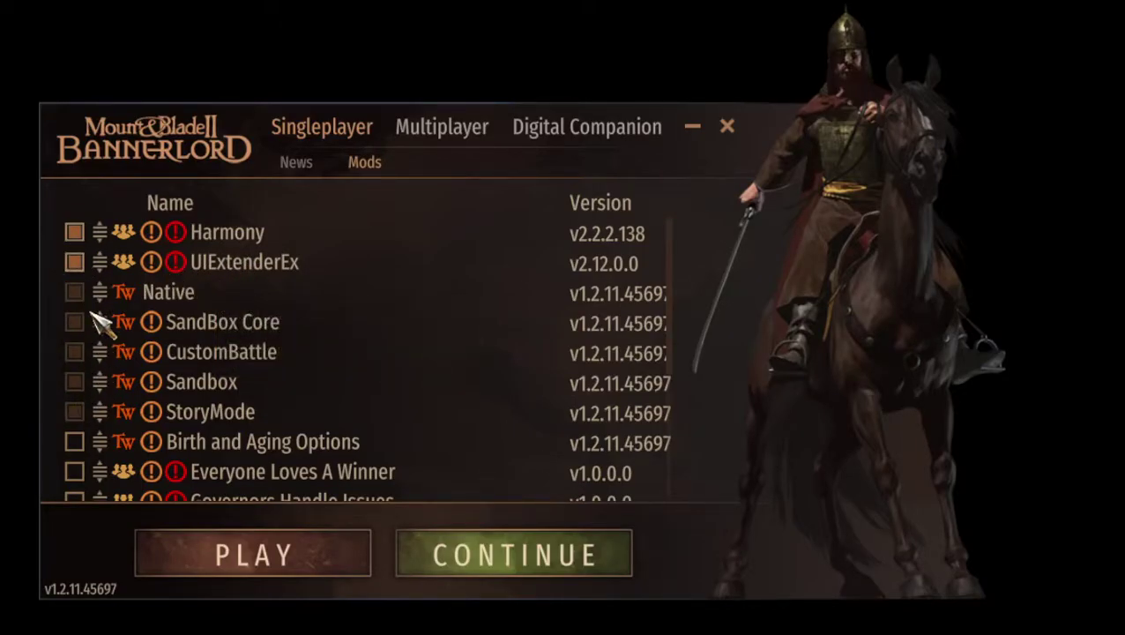
{"action": "scroll", "coordinate": [101, 357], "scroll_direction": "down", "scroll_amount": 3}
{"action": "scroll", "coordinate": [86, 350], "scroll_direction": "down", "scroll_amount": 2}
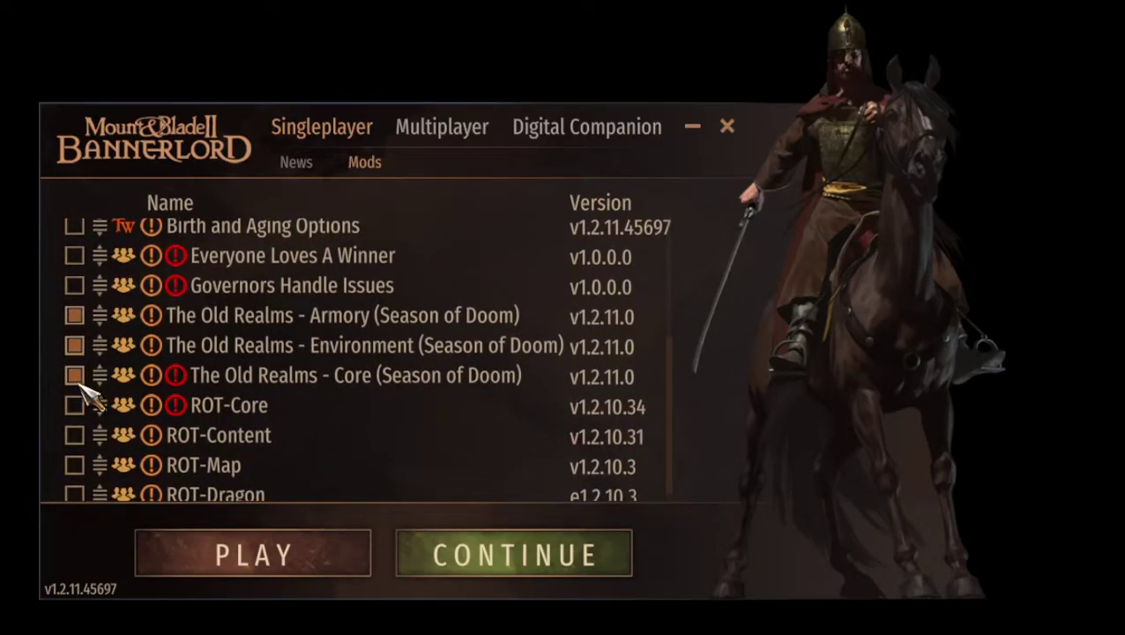
{"action": "scroll", "coordinate": [83, 397], "scroll_direction": "down", "scroll_amount": 1}
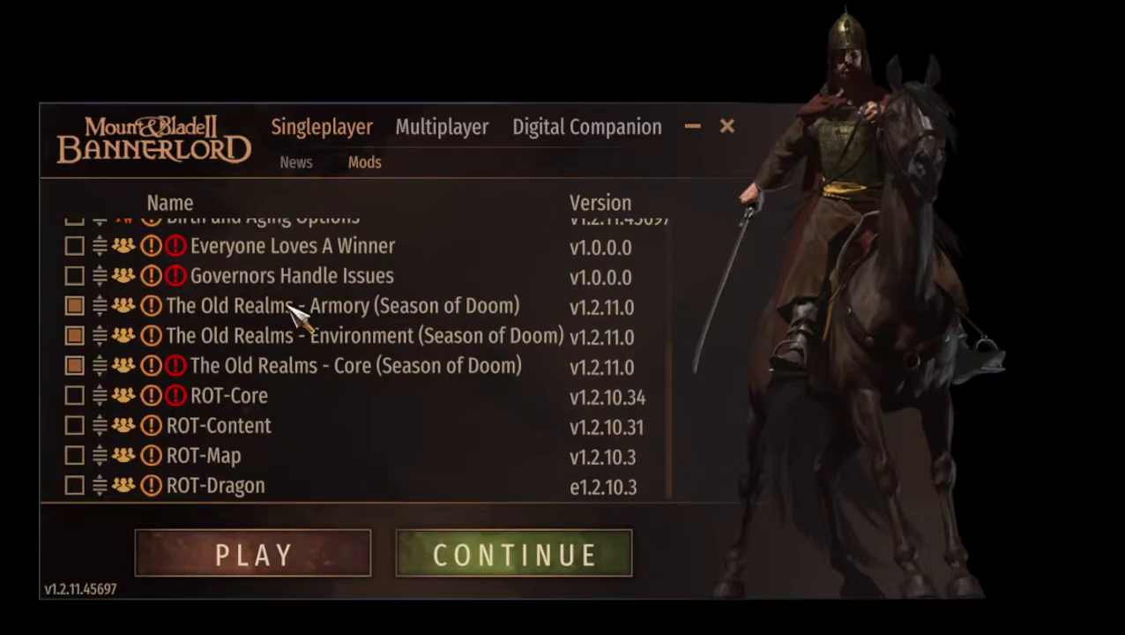
{"action": "scroll", "coordinate": [291, 352], "scroll_direction": "up", "scroll_amount": 5}
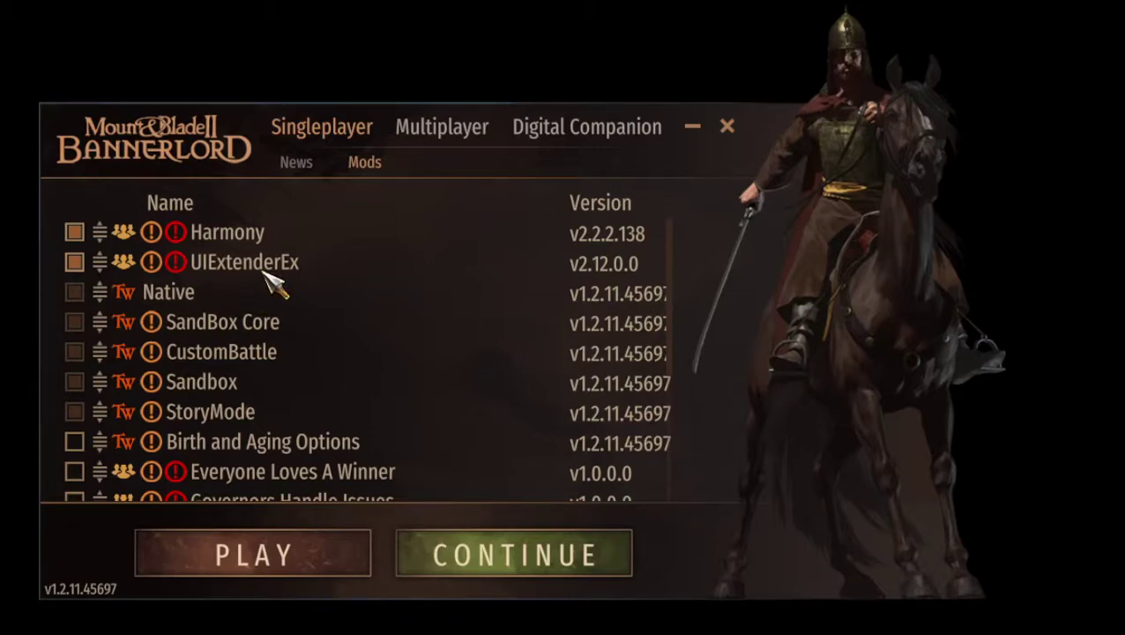
{"action": "scroll", "coordinate": [274, 284], "scroll_direction": "down", "scroll_amount": 5}
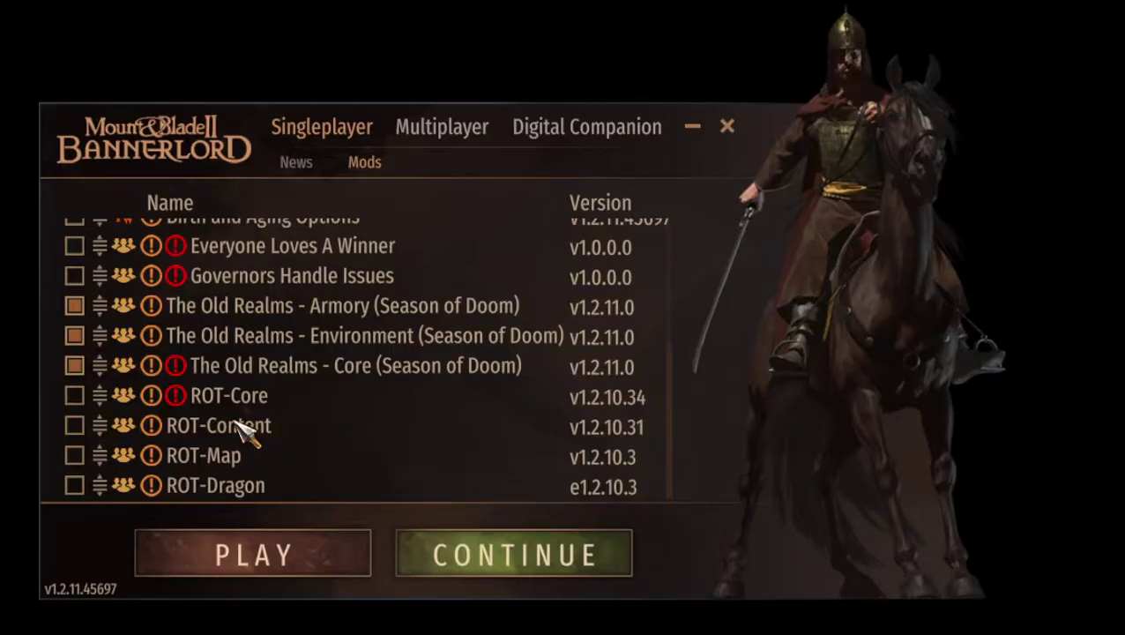
{"action": "mouse_move", "coordinate": [227, 399]}
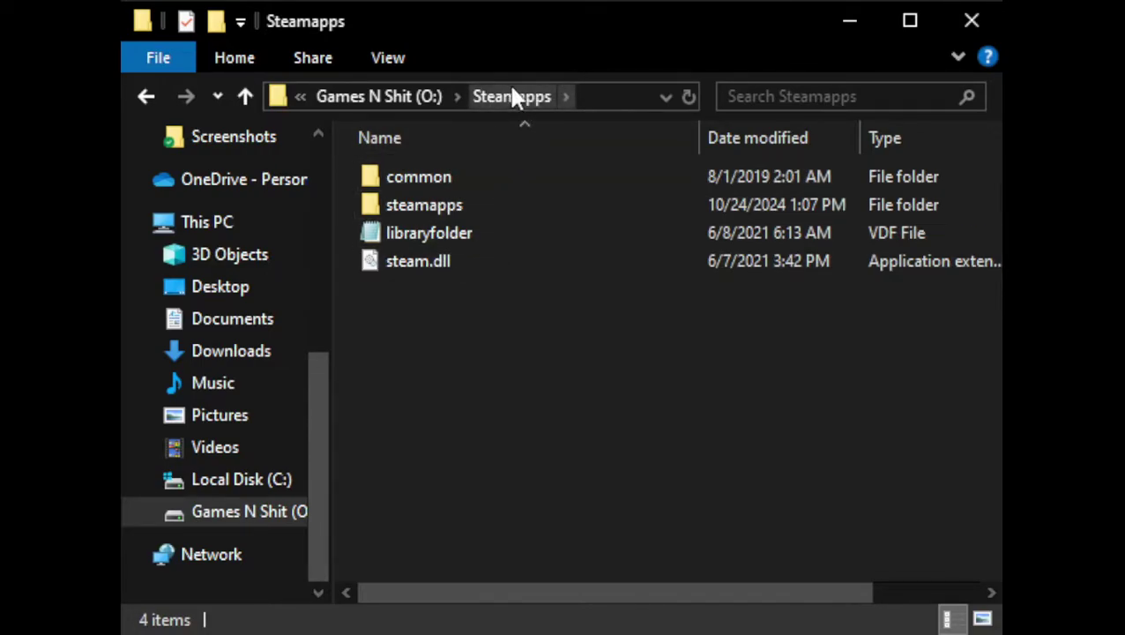
- Navigate from the Steamapps folder into steamapps\common and scroll through the installed games
{"action": "double_click", "coordinate": [469, 176]}
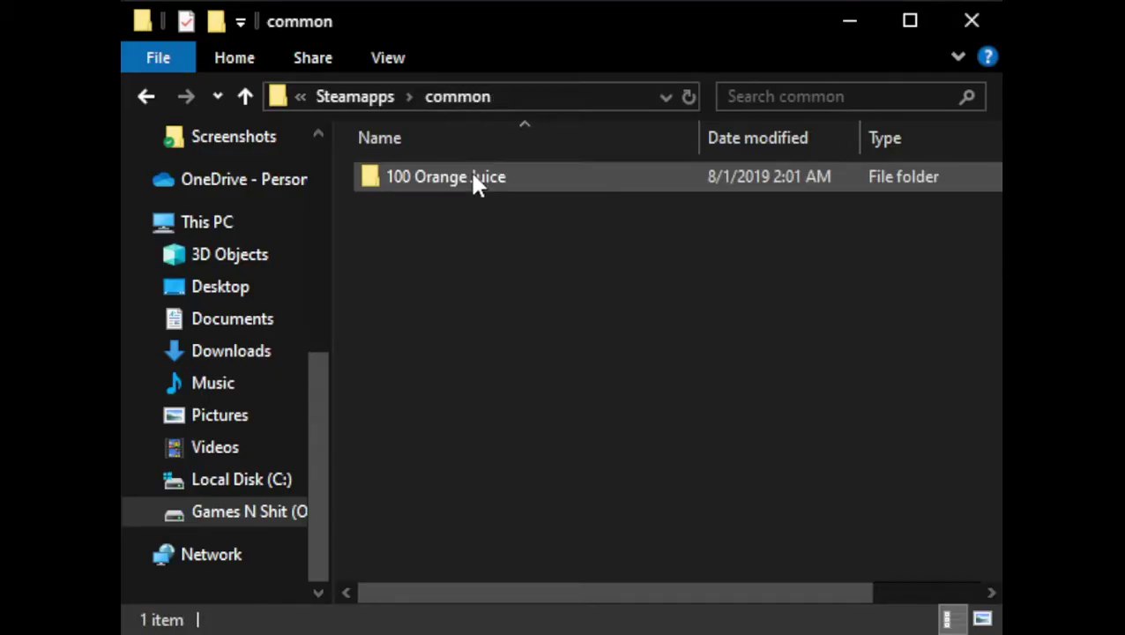
{"action": "left_click", "coordinate": [146, 97]}
{"action": "double_click", "coordinate": [490, 202]}
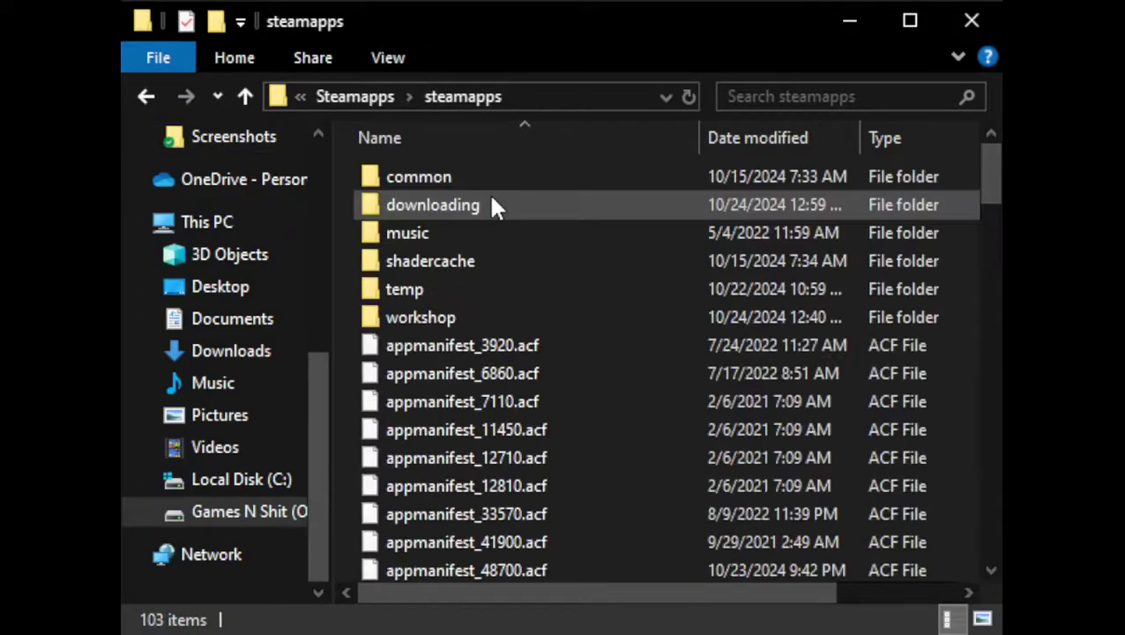
{"action": "double_click", "coordinate": [491, 179]}
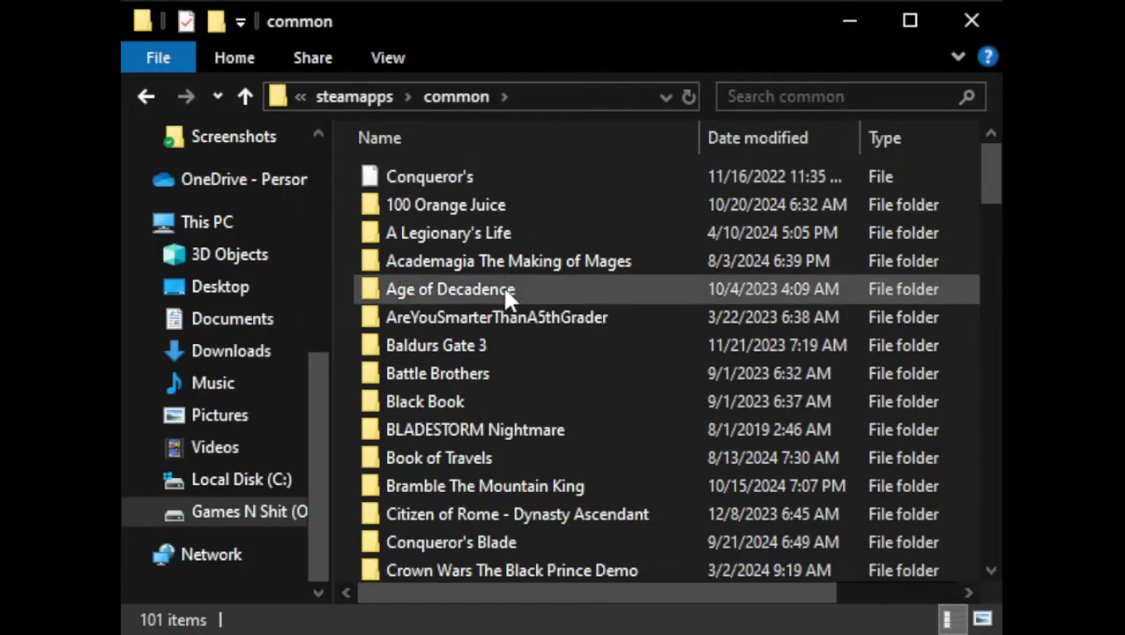
{"action": "scroll", "coordinate": [502, 424], "scroll_direction": "down", "scroll_amount": 9}
{"action": "scroll", "coordinate": [486, 445], "scroll_direction": "down", "scroll_amount": 3}
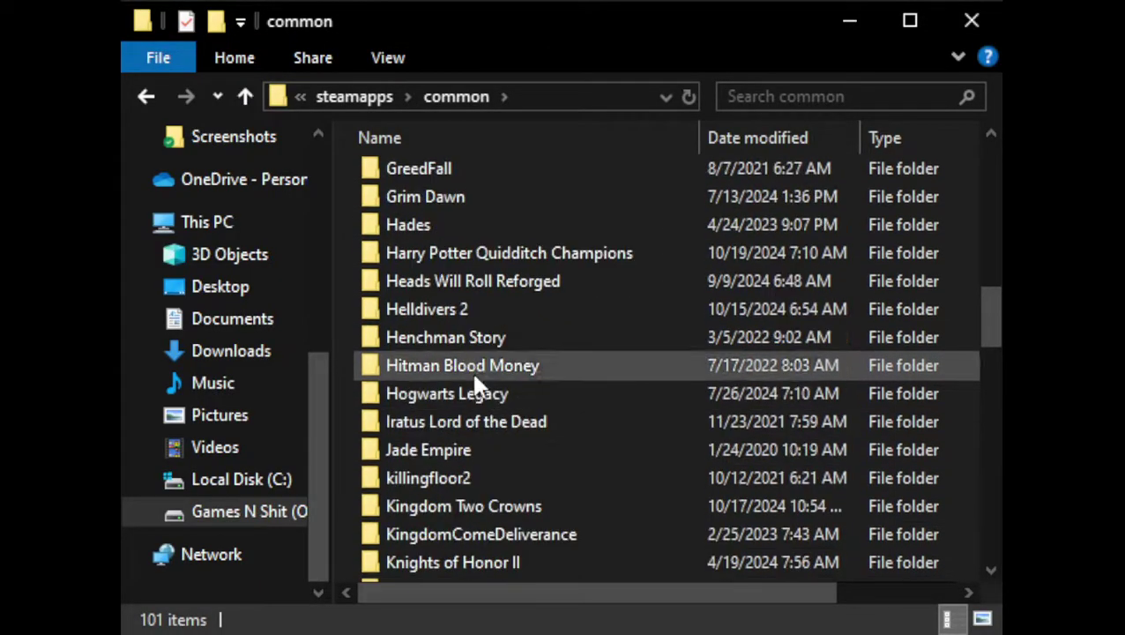
{"action": "scroll", "coordinate": [499, 432], "scroll_direction": "down", "scroll_amount": 6}
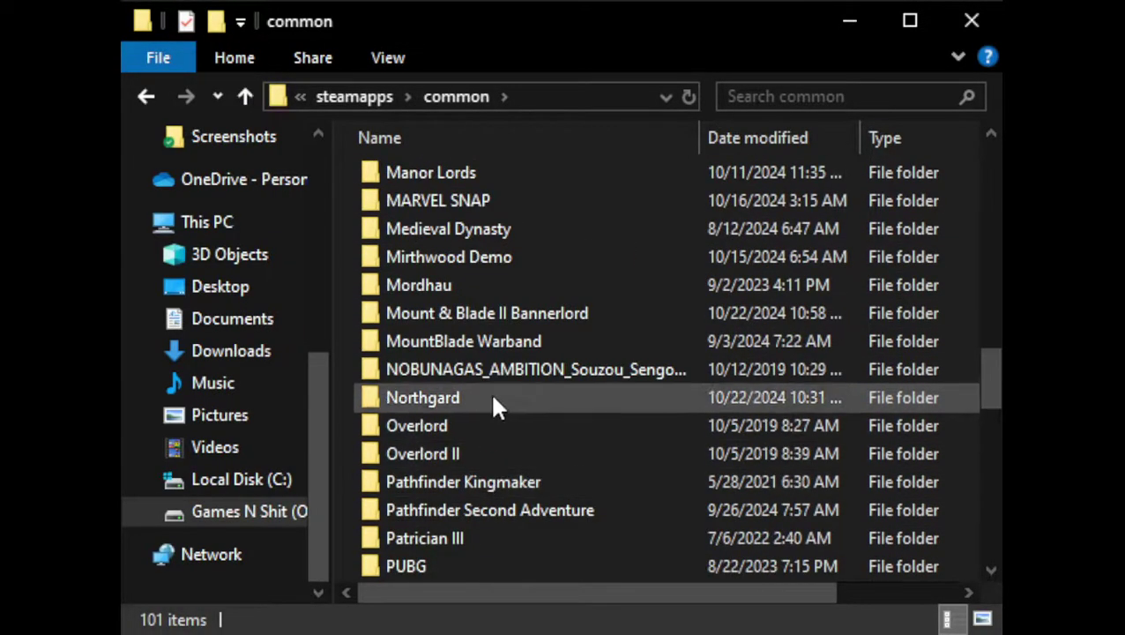
- Open Mount & Blade II Bannerlord > Modules, check the ROT and Harmony folders, and close Explorer
{"action": "left_click", "coordinate": [499, 315]}
{"action": "double_click", "coordinate": [499, 314]}
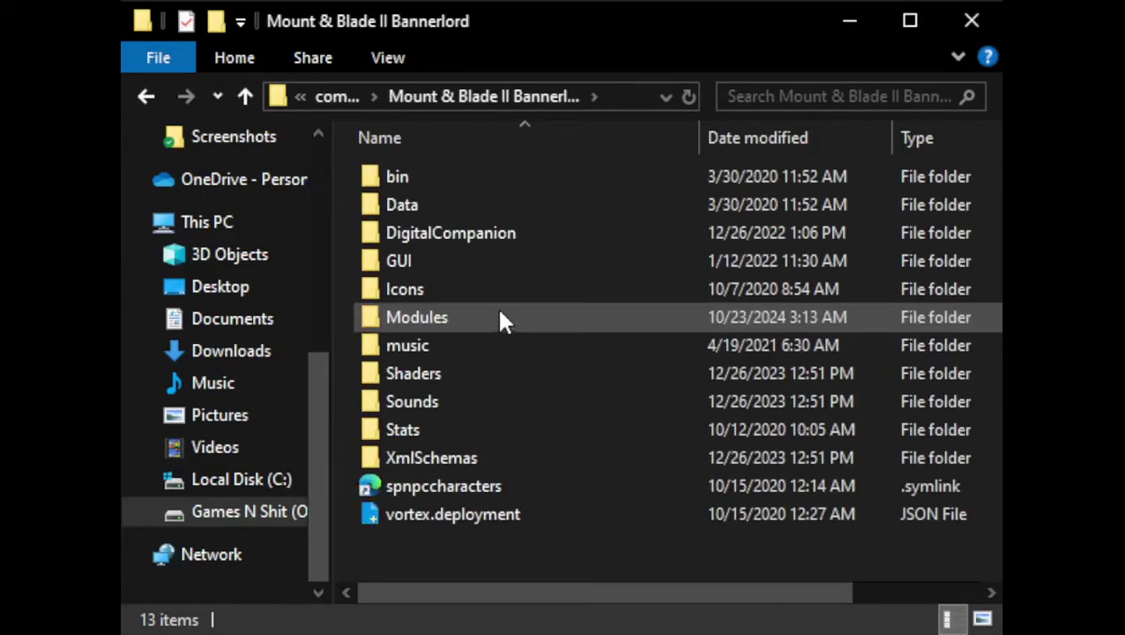
{"action": "double_click", "coordinate": [441, 322]}
{"action": "scroll", "coordinate": [479, 343], "scroll_direction": "down", "scroll_amount": 1}
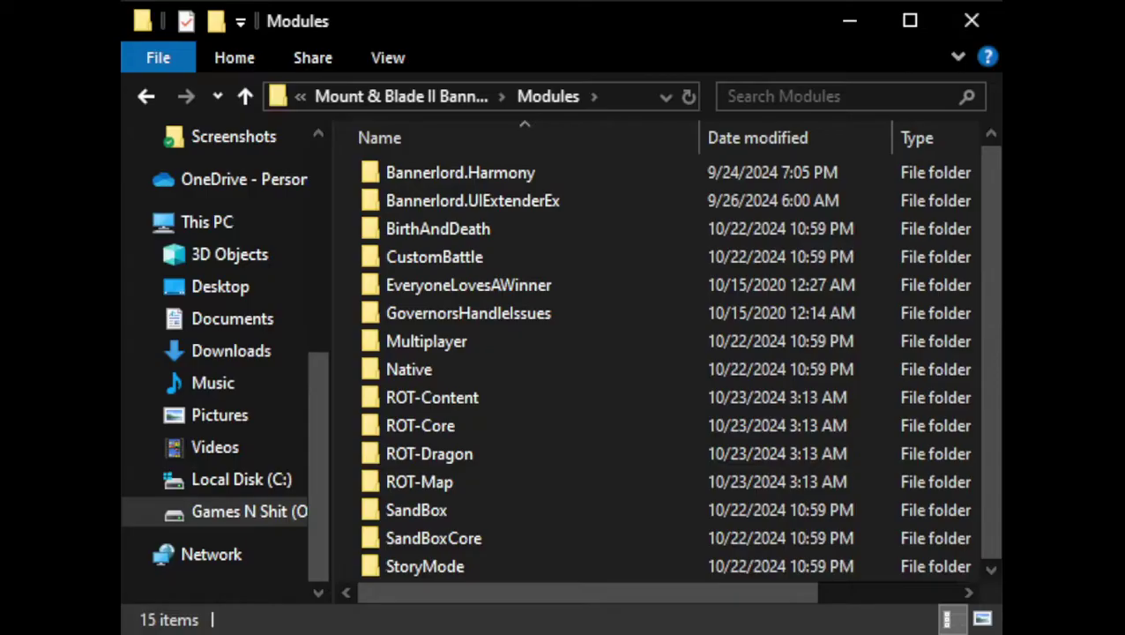
{"action": "left_click", "coordinate": [972, 20]}
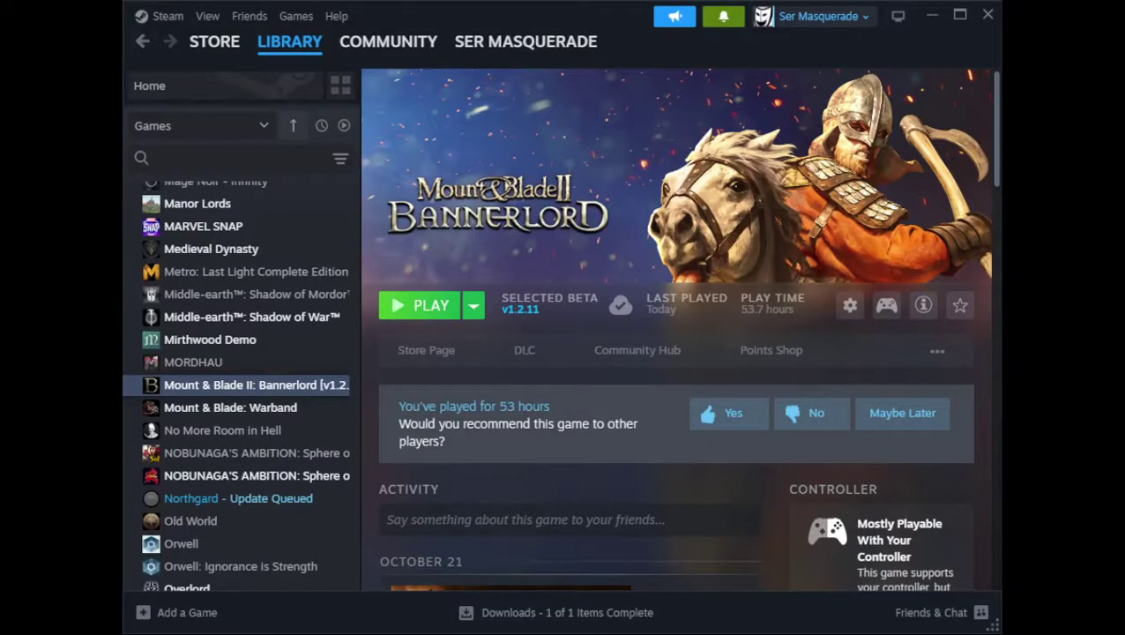
- Return to the Bannerlord Workshop through the '...' community pages menu
{"action": "left_click", "coordinate": [938, 354]}
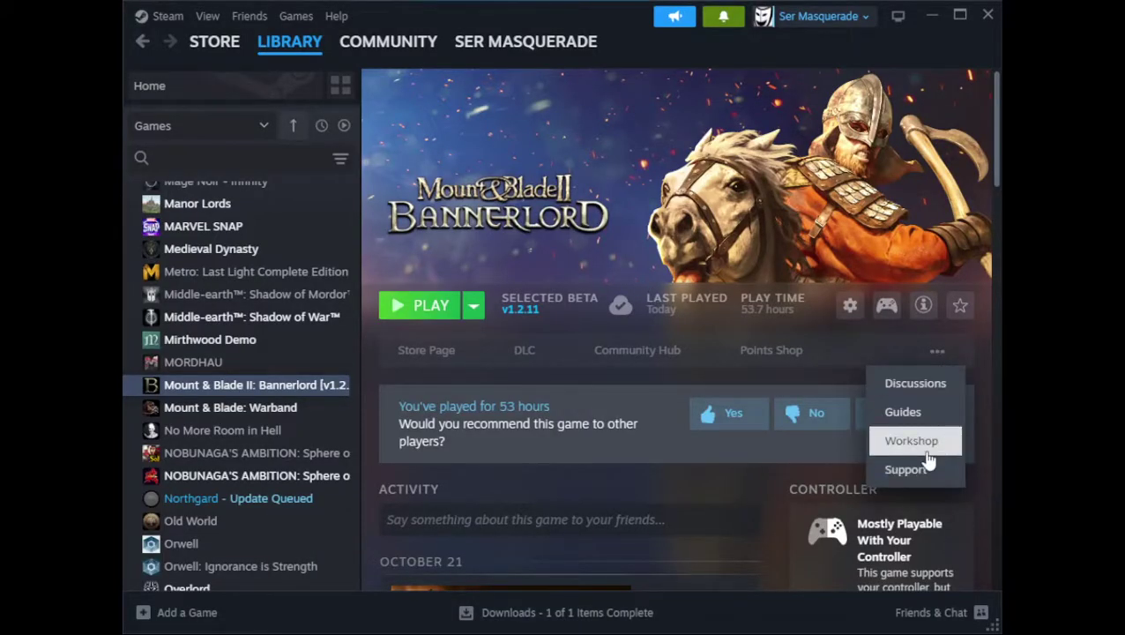
{"action": "left_click", "coordinate": [917, 441]}
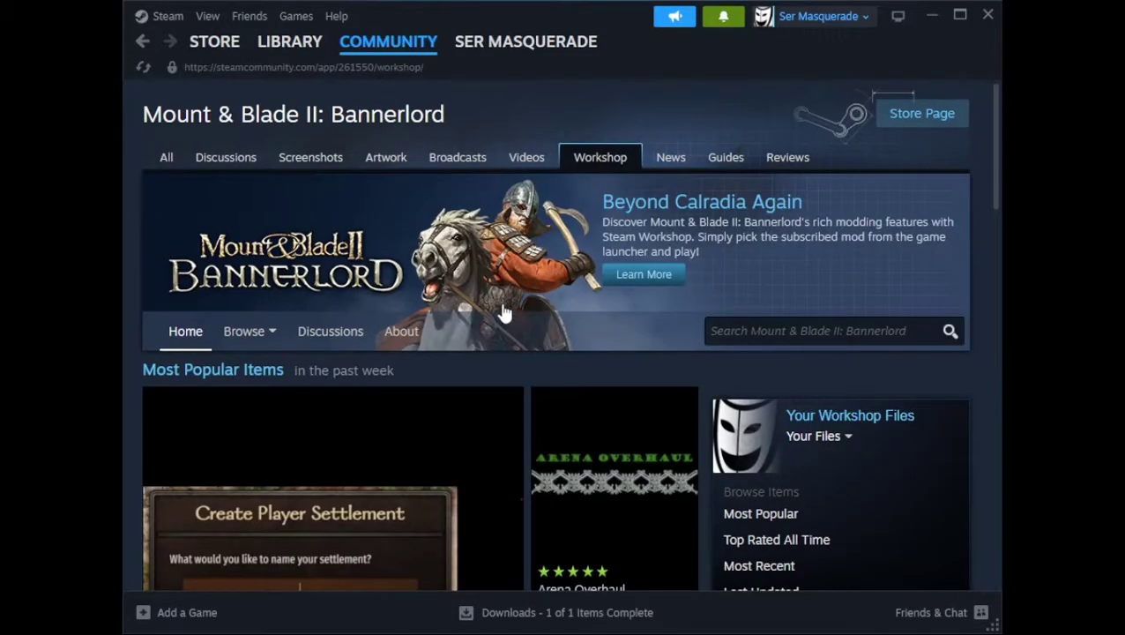
{"action": "scroll", "coordinate": [608, 298], "scroll_direction": "down", "scroll_amount": 5}
- Open The Old Realms - Core page and read through its installation instructions
{"action": "left_click", "coordinate": [617, 297]}
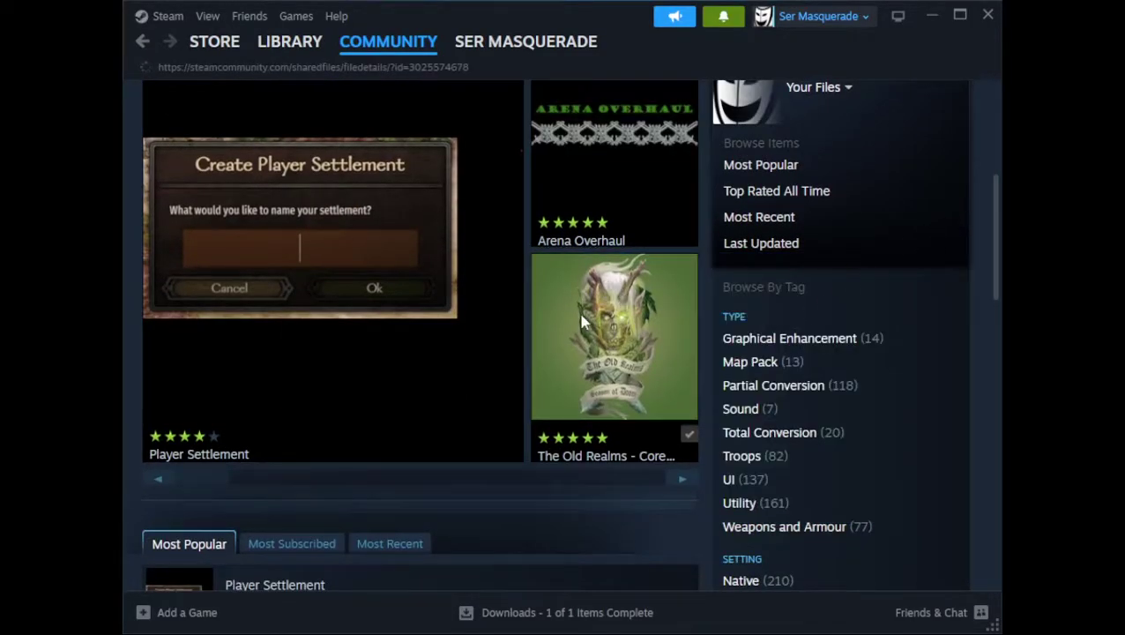
{"action": "scroll", "coordinate": [580, 371], "scroll_direction": "down", "scroll_amount": 12}
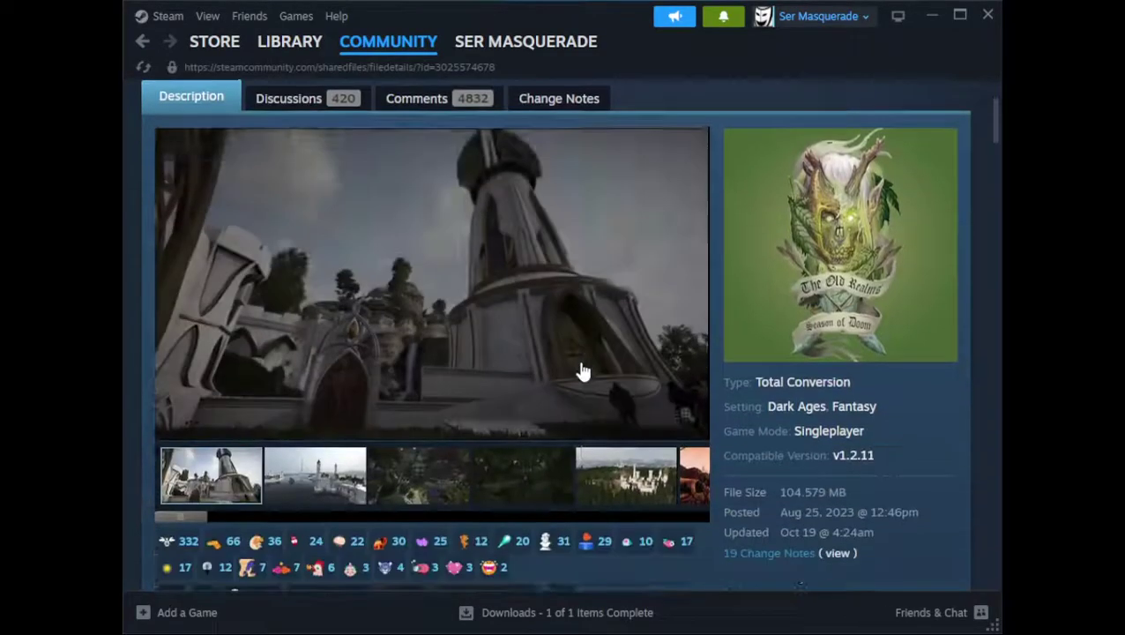
{"action": "scroll", "coordinate": [352, 379], "scroll_direction": "down", "scroll_amount": 10}
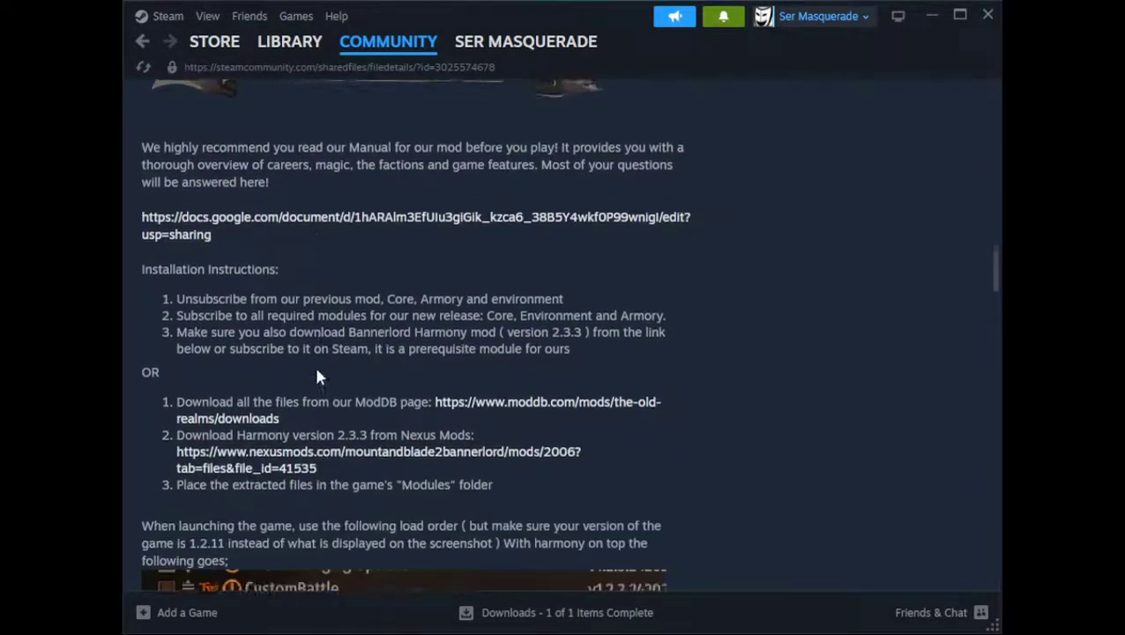
{"action": "scroll", "coordinate": [267, 238], "scroll_direction": "up", "scroll_amount": 1}
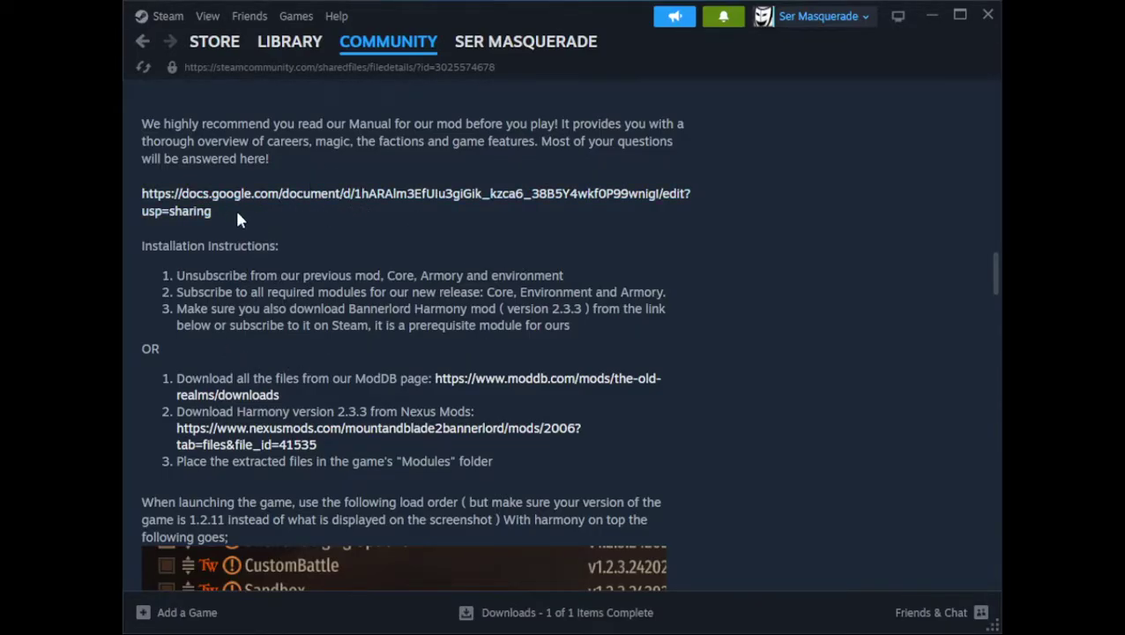
{"action": "scroll", "coordinate": [379, 211], "scroll_direction": "down", "scroll_amount": 1}
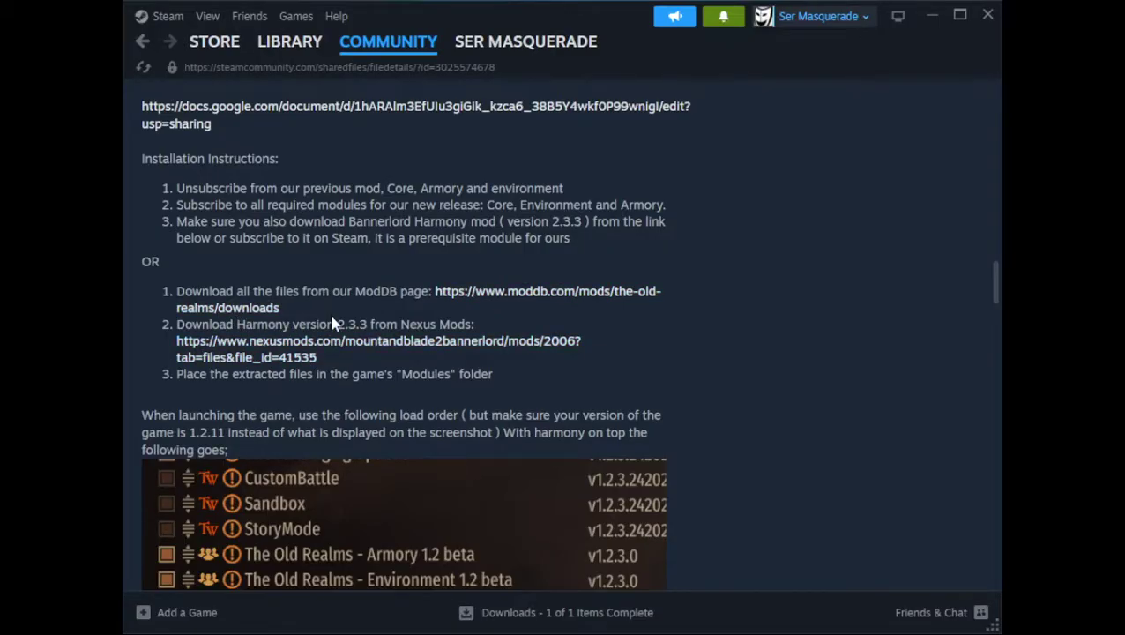
{"action": "scroll", "coordinate": [650, 308], "scroll_direction": "down", "scroll_amount": 3}
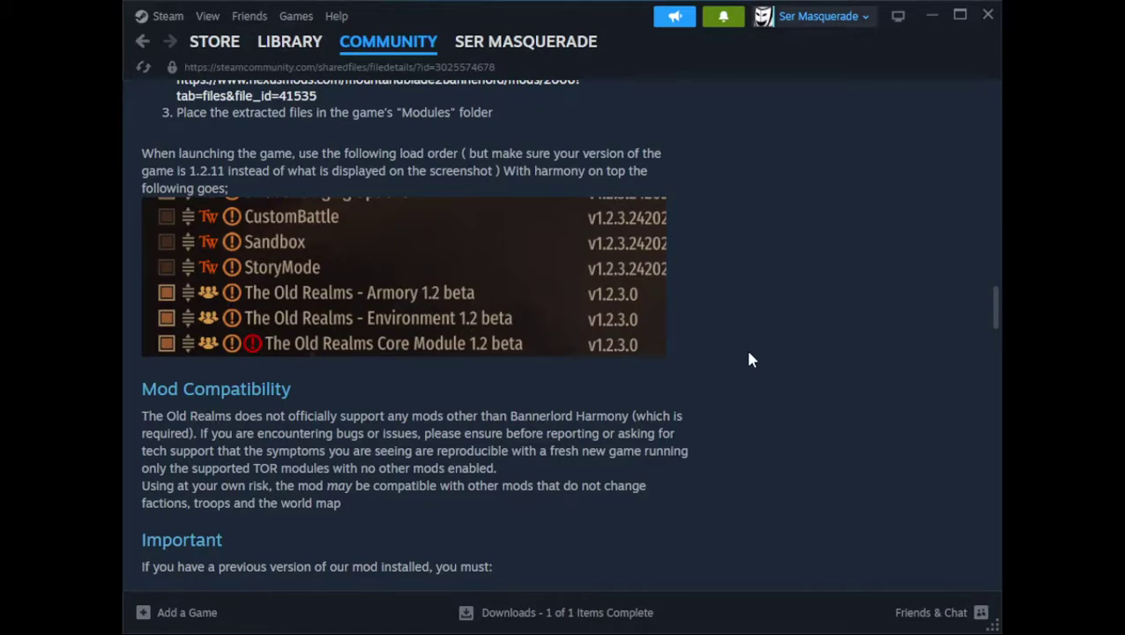
{"action": "scroll", "coordinate": [749, 360], "scroll_direction": "up", "scroll_amount": 15}
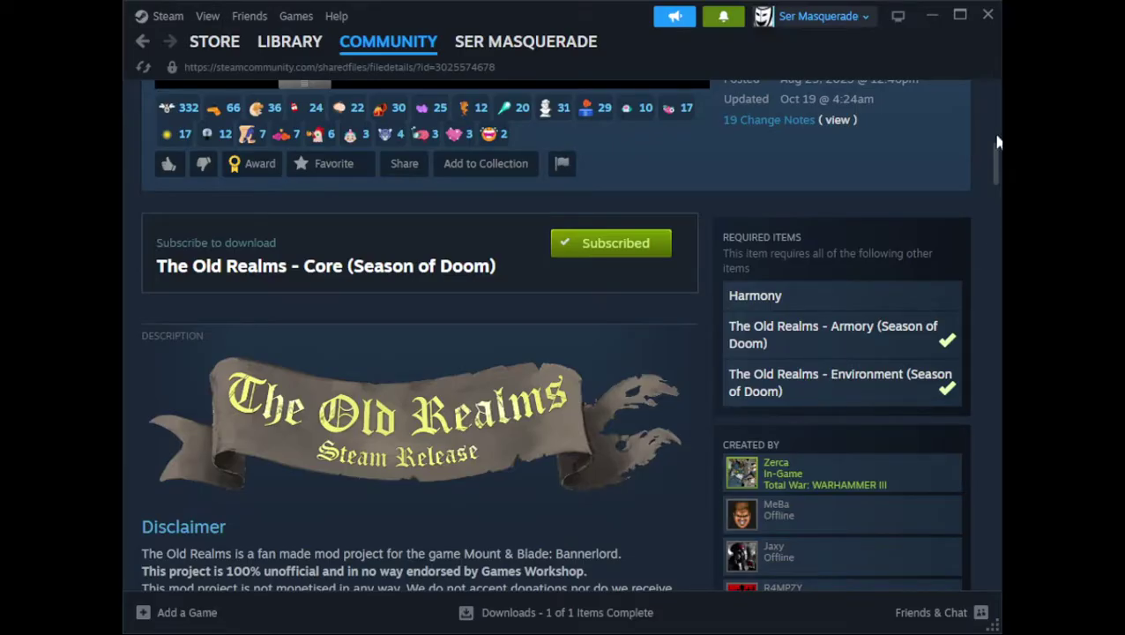
{"action": "scroll", "coordinate": [574, 274], "scroll_direction": "up", "scroll_amount": 6}
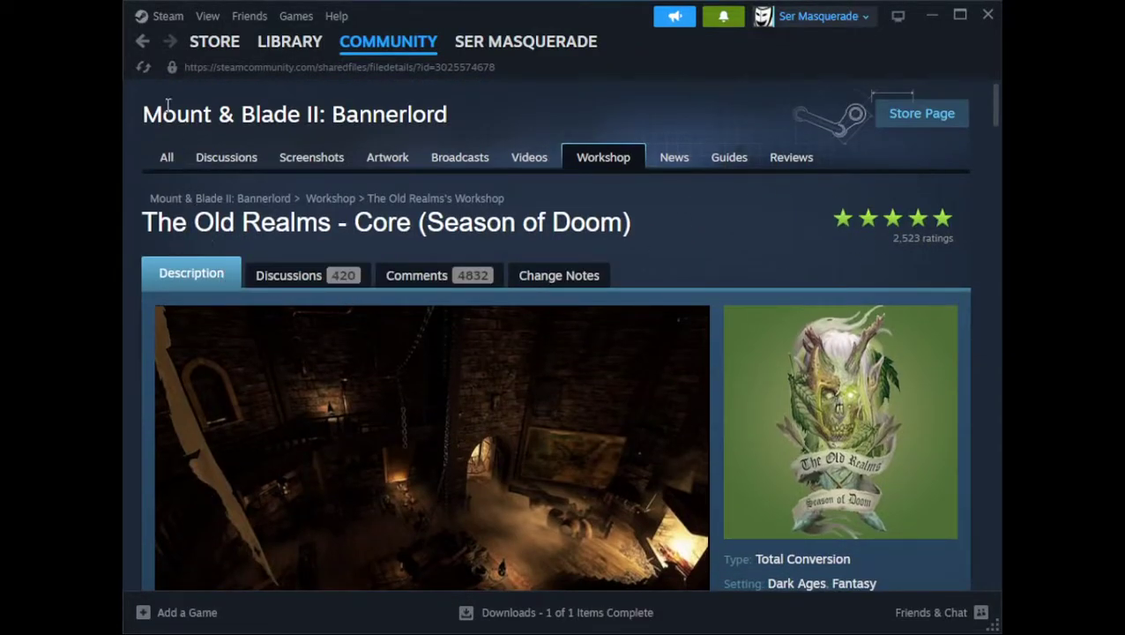
- Go back to the Workshop home and search it for 'harmony'
{"action": "left_click", "coordinate": [141, 42]}
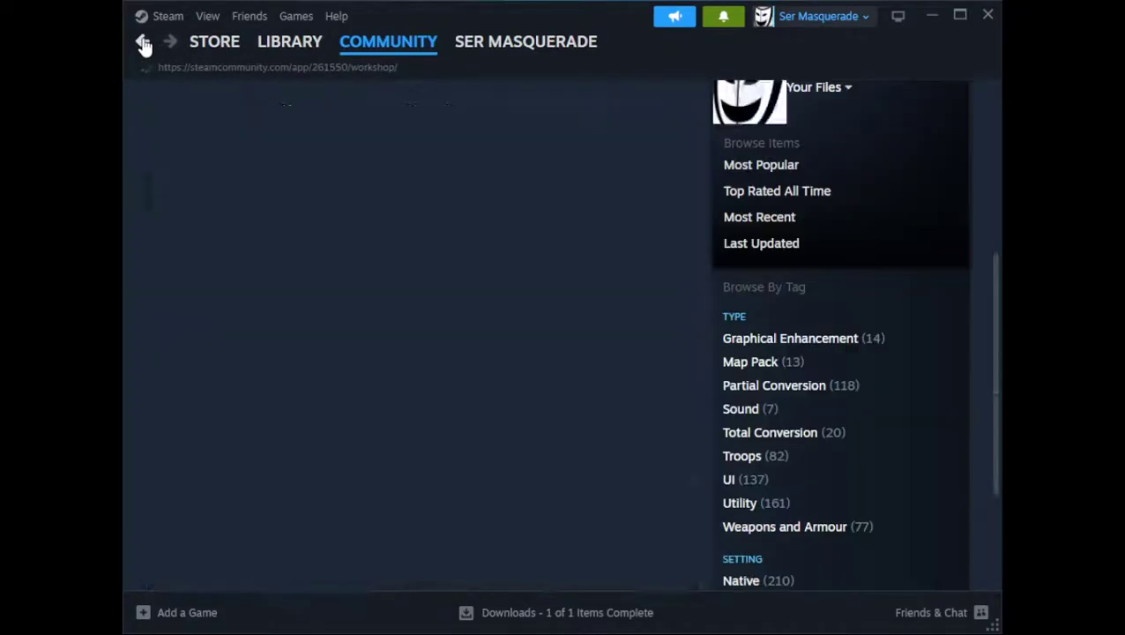
{"action": "scroll", "coordinate": [784, 176], "scroll_direction": "up", "scroll_amount": 4}
{"action": "left_click", "coordinate": [885, 339]}
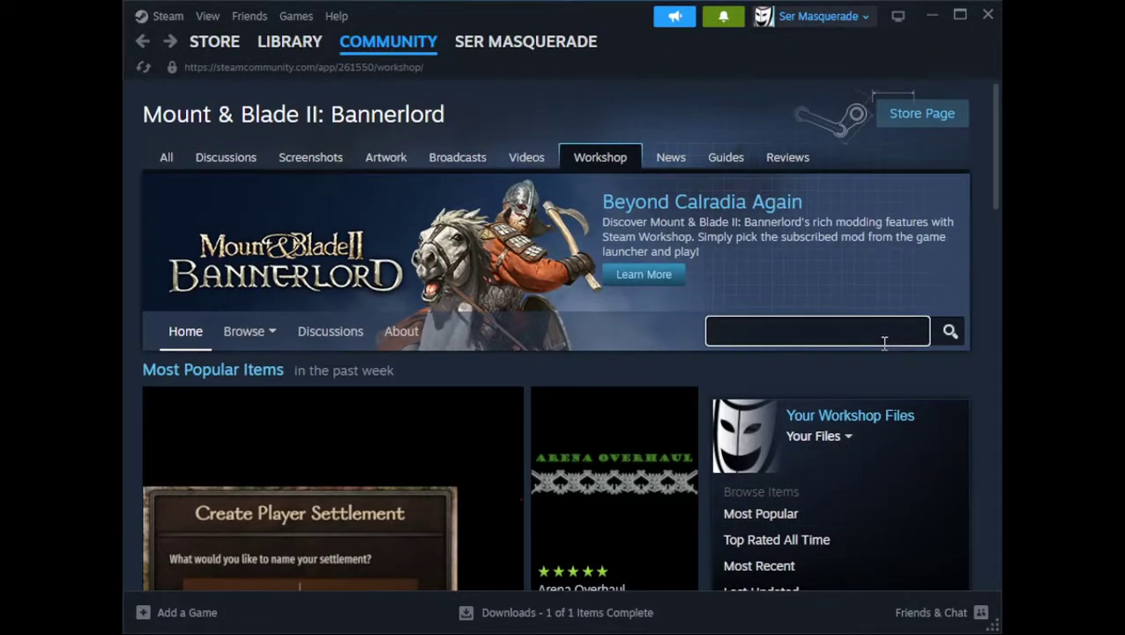
{"action": "type", "text": "harmony"}
{"action": "left_click", "coordinate": [950, 332]}
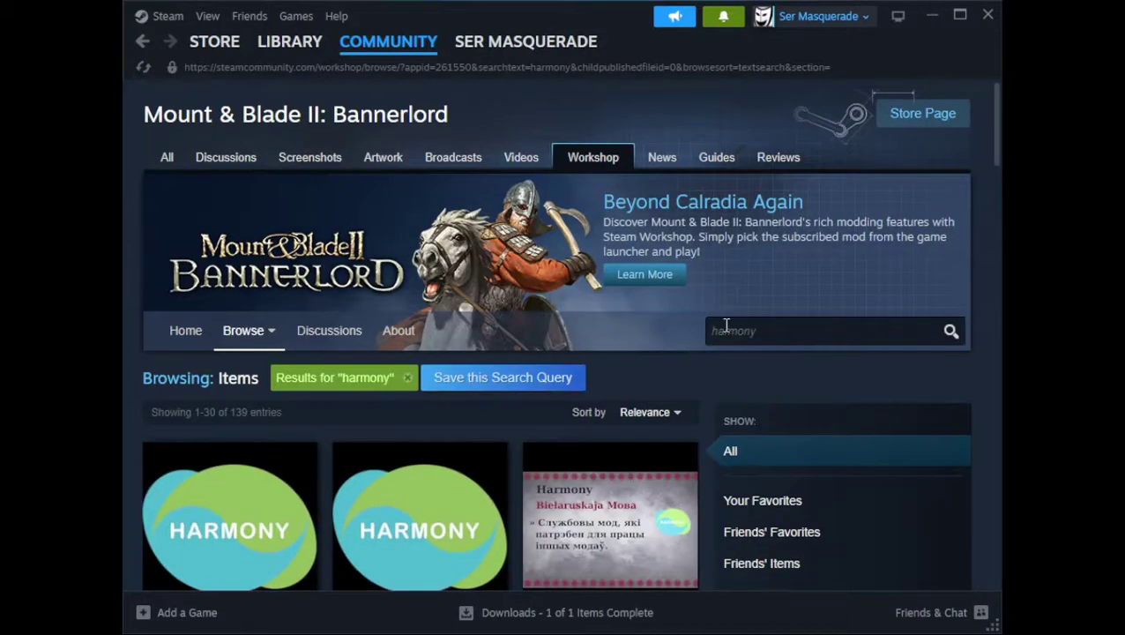
- View the Harmony mod's Workshop page, then return to the Bannerlord library page
{"action": "scroll", "coordinate": [406, 389], "scroll_direction": "down", "scroll_amount": 3}
{"action": "left_click", "coordinate": [260, 267]}
{"action": "scroll", "coordinate": [830, 371], "scroll_direction": "down", "scroll_amount": 2}
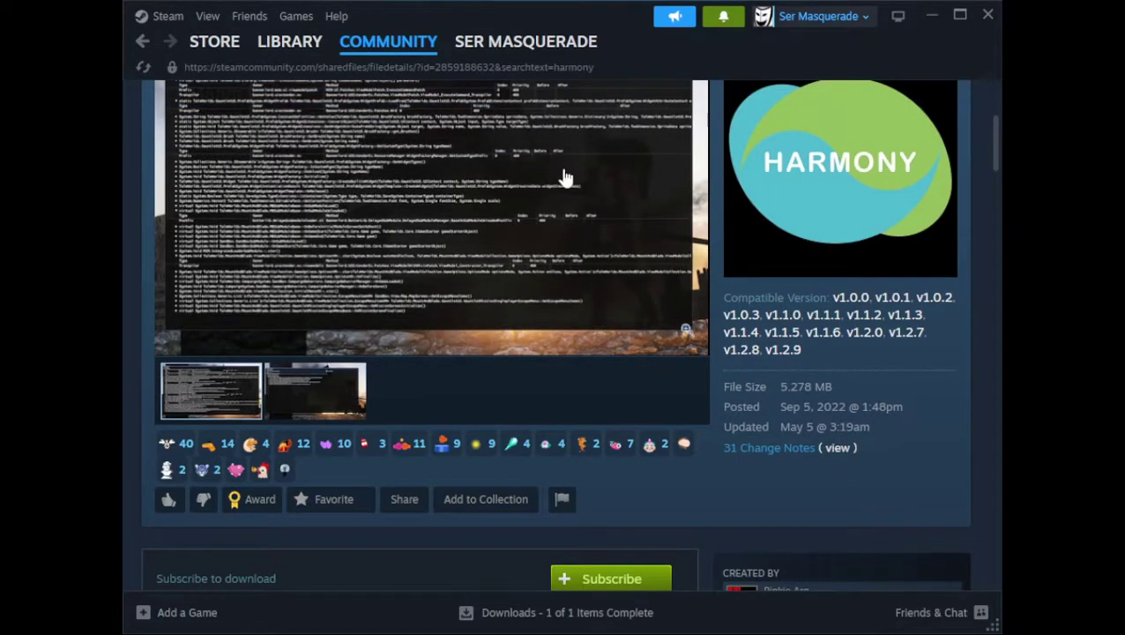
{"action": "left_click", "coordinate": [289, 44]}
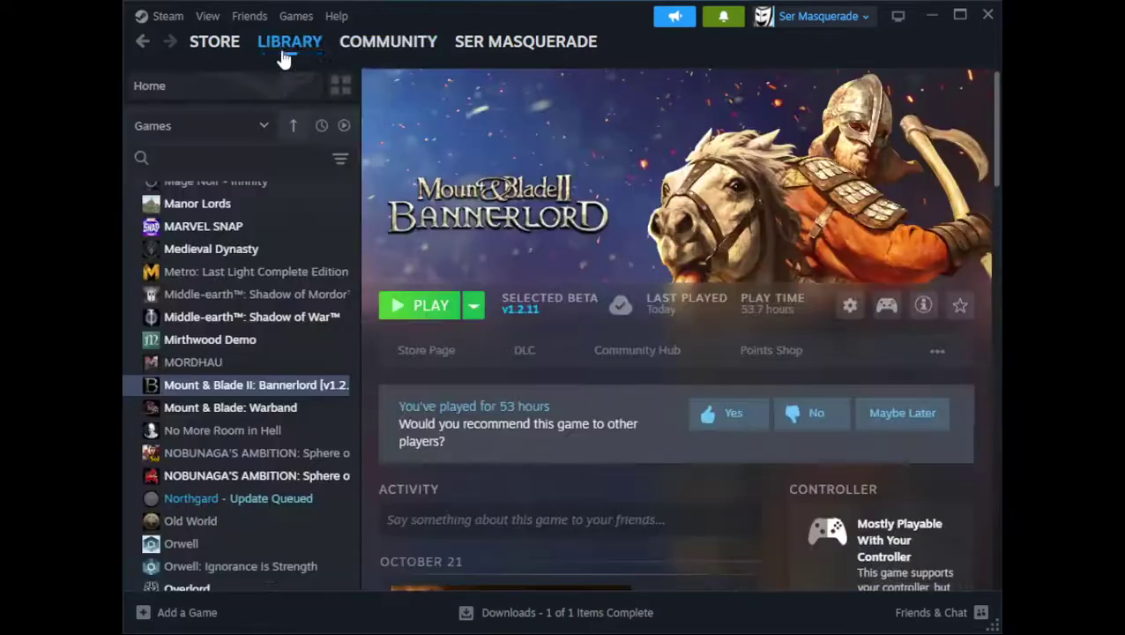
- Launch Bannerlord and press PLAY with the mods enabled, bringing up the Harmony version caution
{"action": "left_click", "coordinate": [428, 304]}
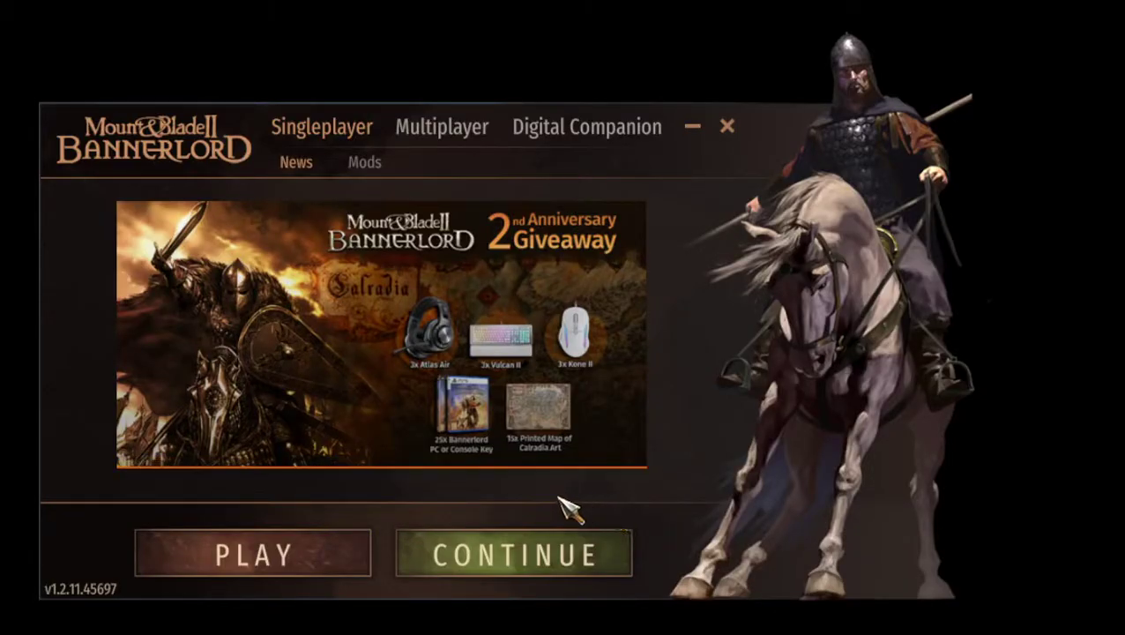
{"action": "left_click", "coordinate": [318, 556]}
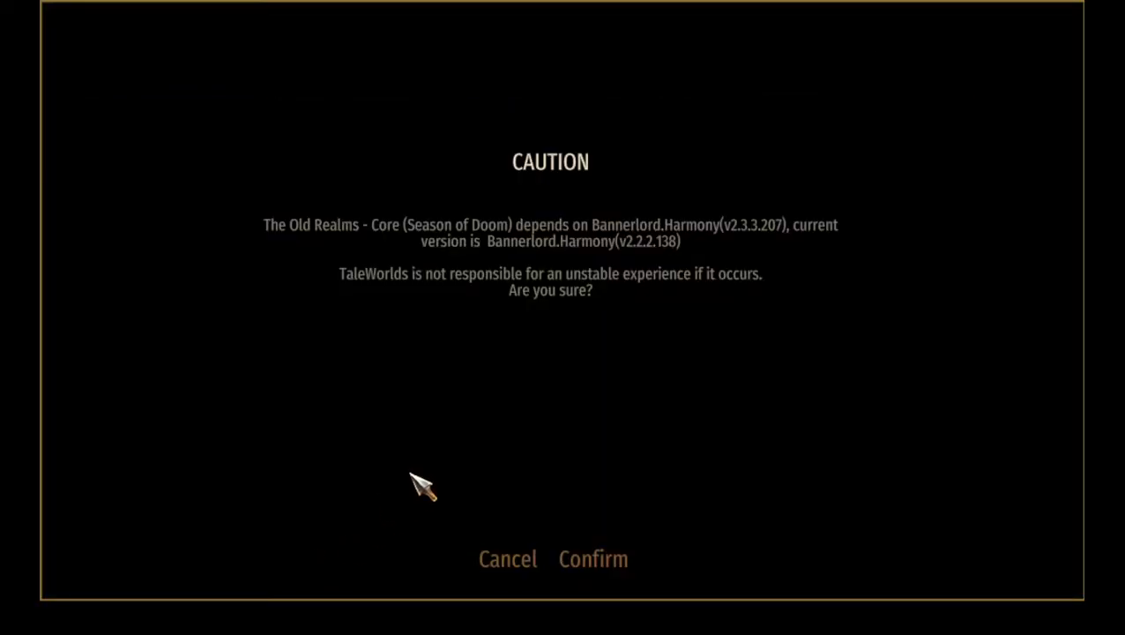